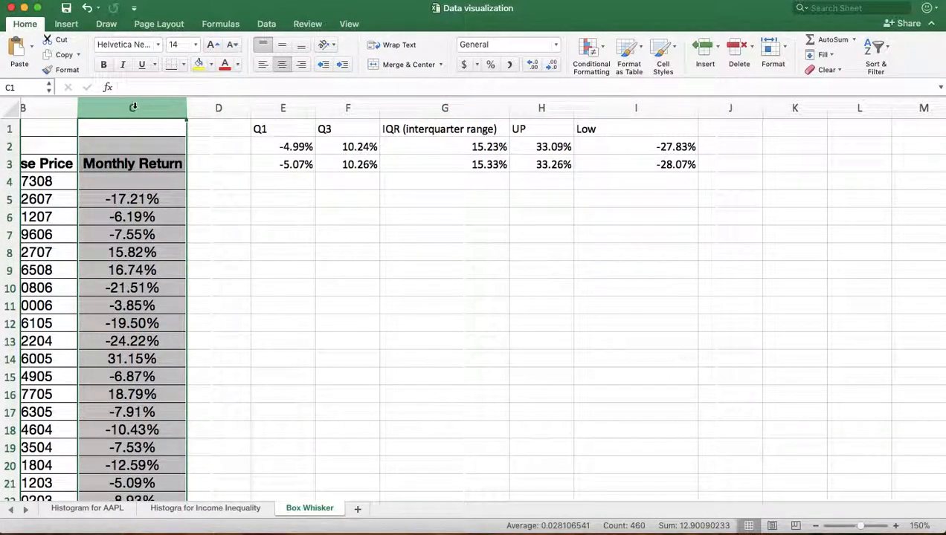
Insert a Box and Whisker chart of the Monthly Return column and position it below the quartile summary values.
click(73, 25)
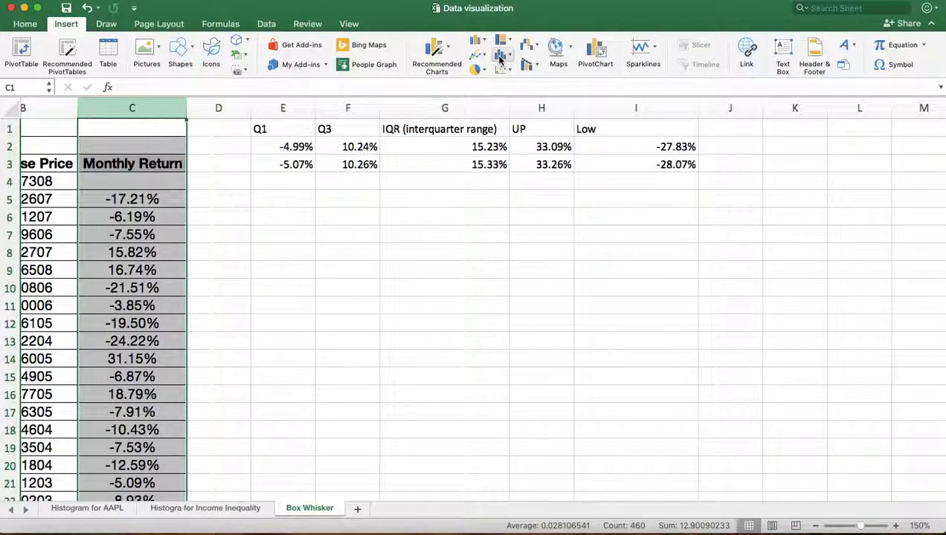
click(499, 58)
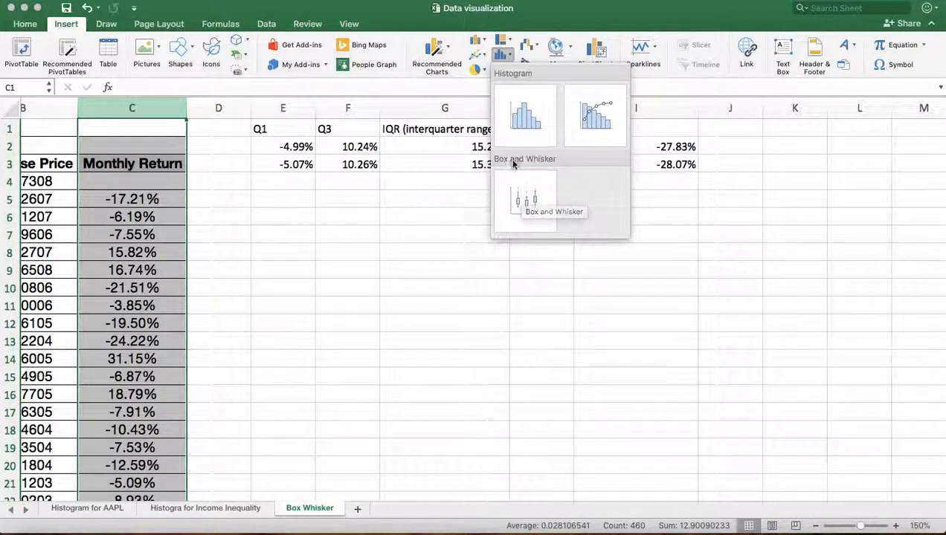
click(532, 201)
drag(495, 218, 525, 216)
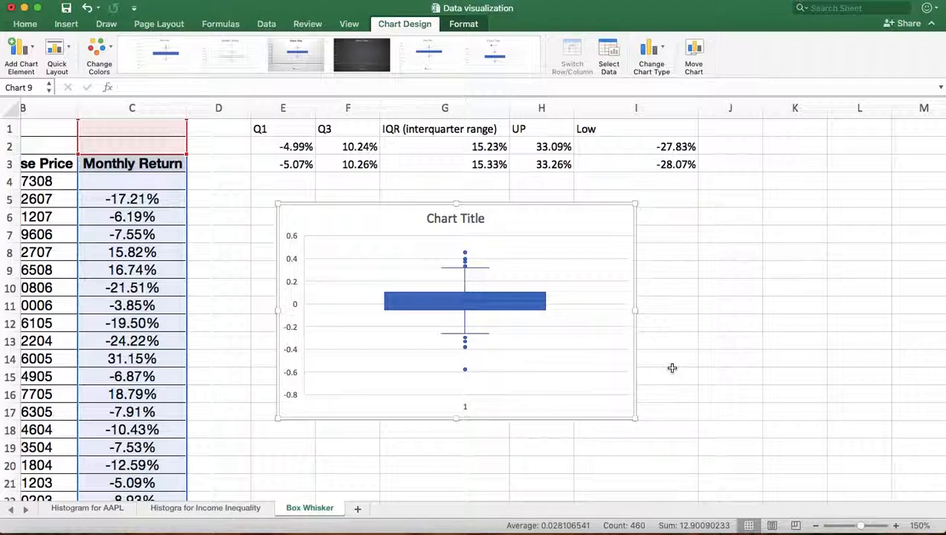
Turn on the mean line for the box and whisker series.
right_click(491, 307)
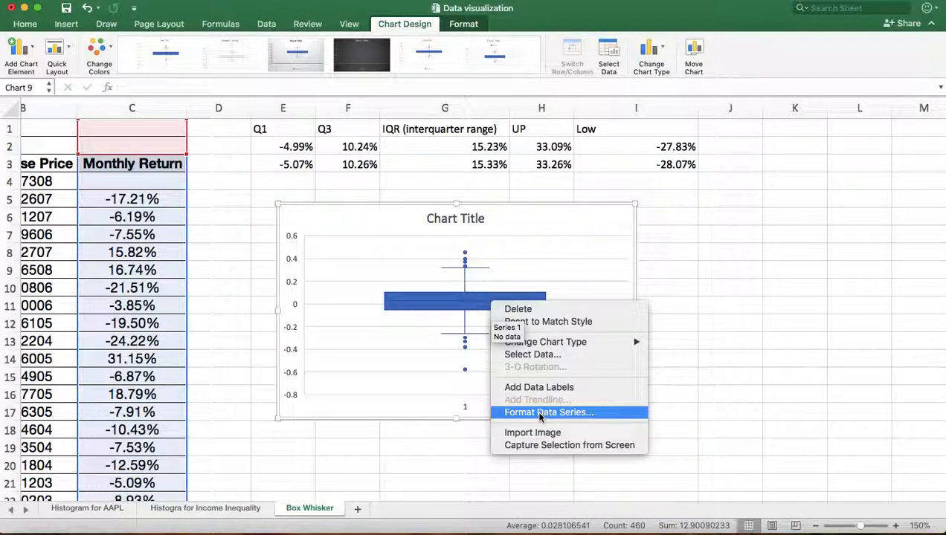
click(540, 413)
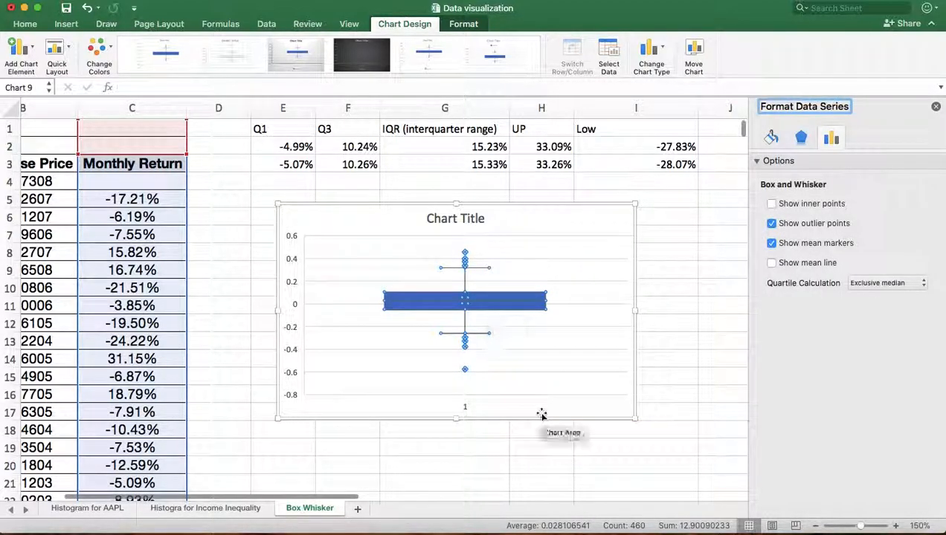
click(772, 264)
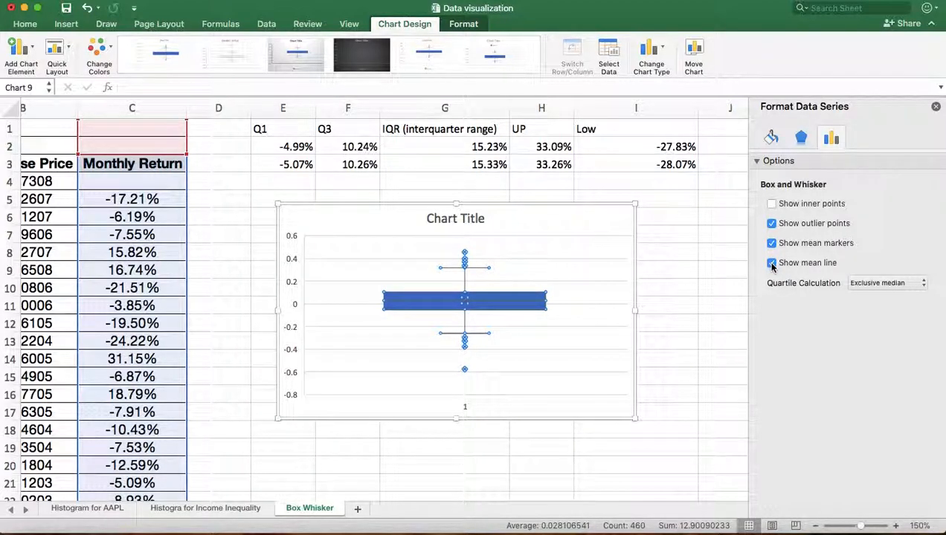
click(586, 252)
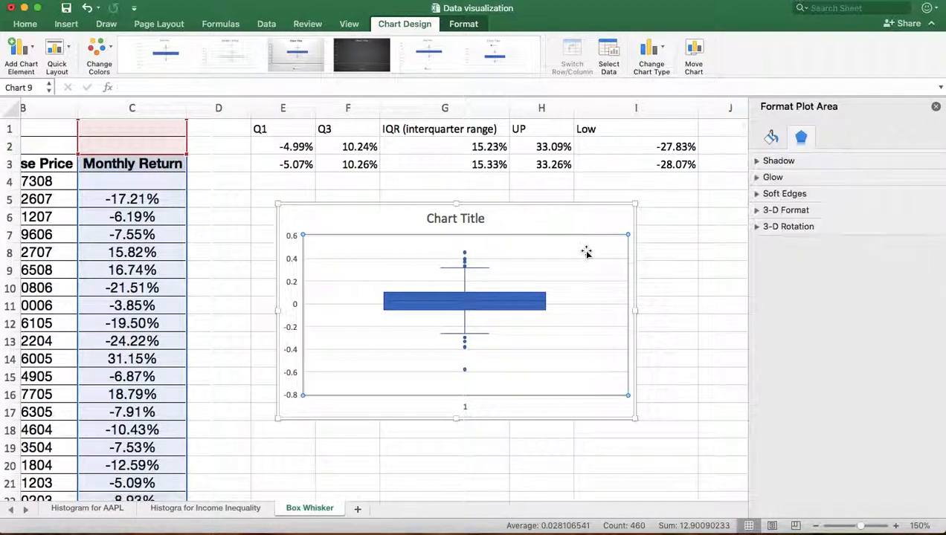
Add data labels to the box and whisker series.
mouse_move(466, 265)
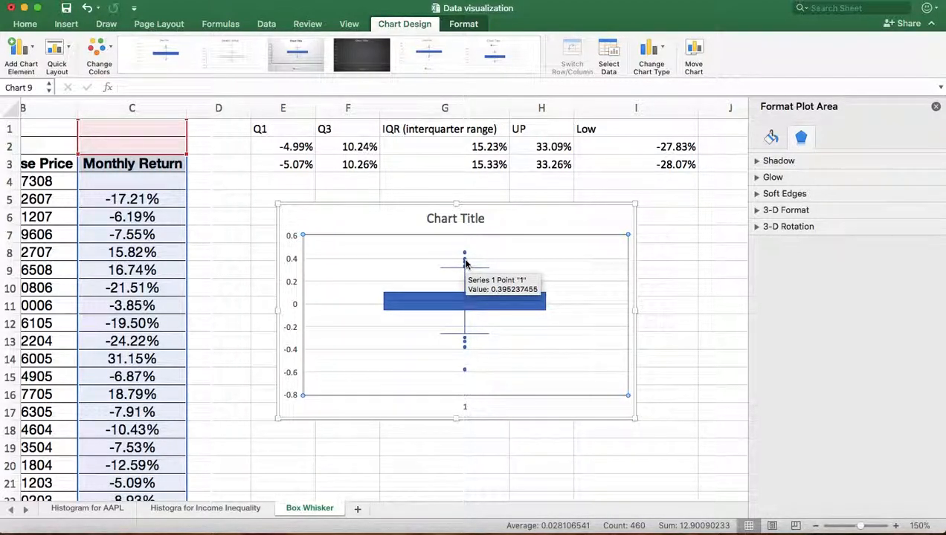
right_click(466, 264)
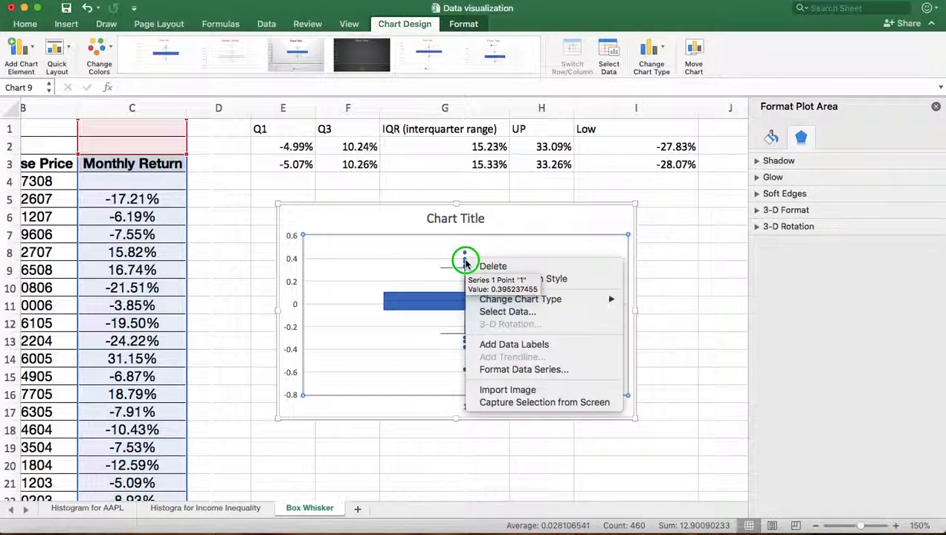
click(507, 346)
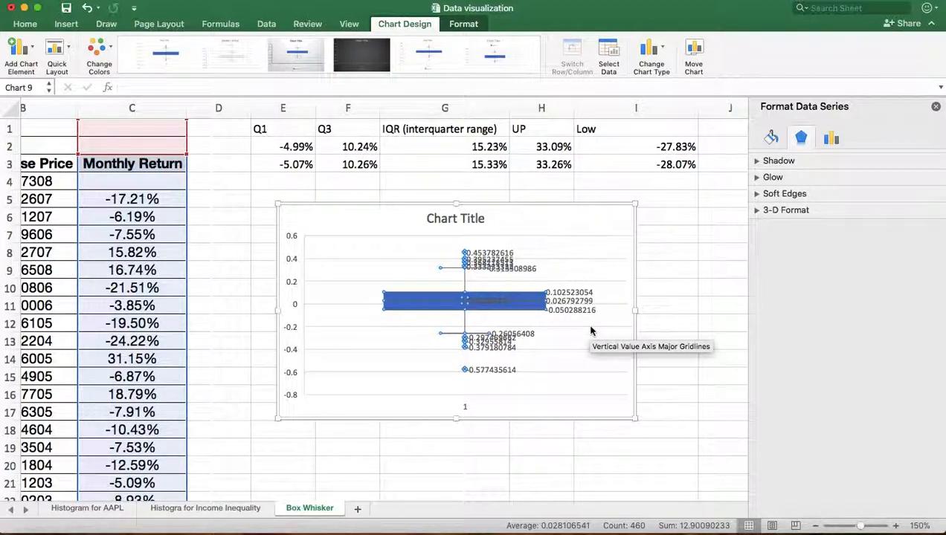
Set the number format of the chart's data labels to Percentage.
mouse_move(583, 315)
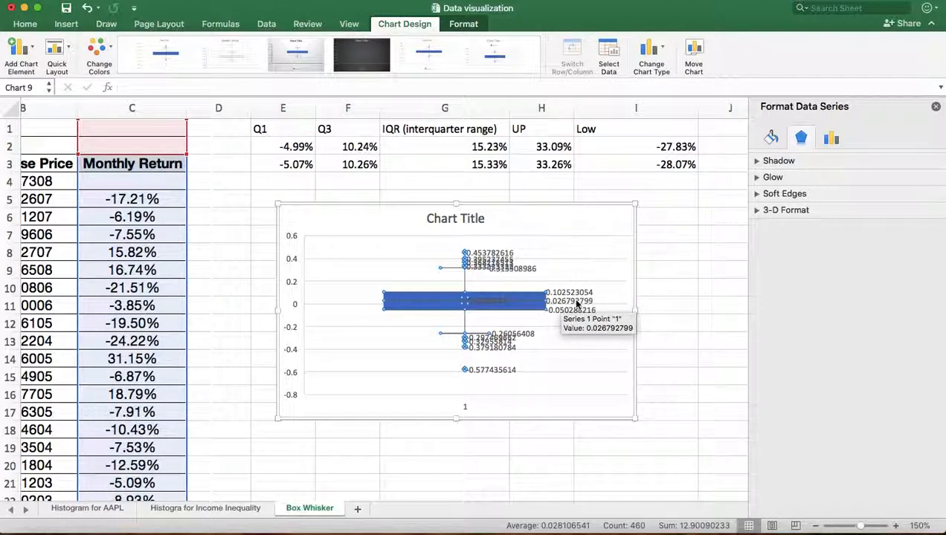
right_click(577, 304)
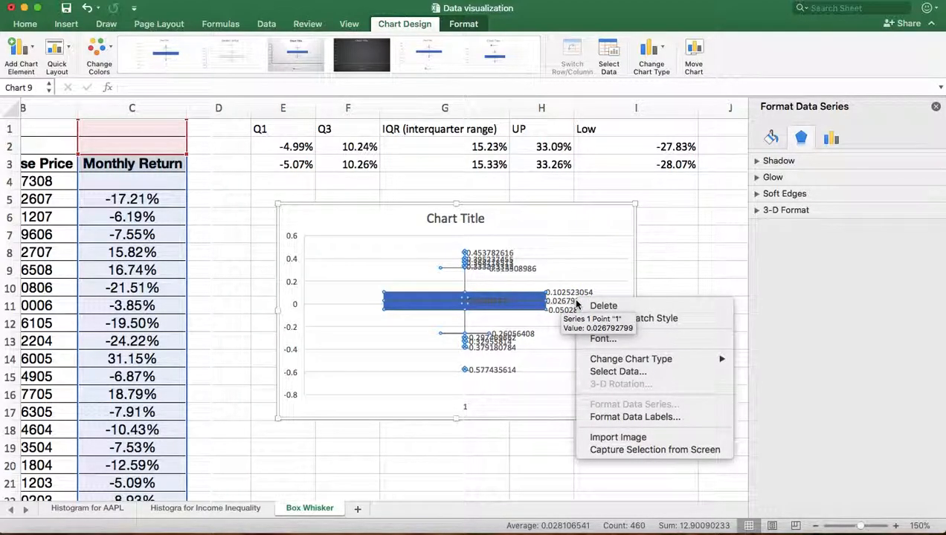
click(630, 418)
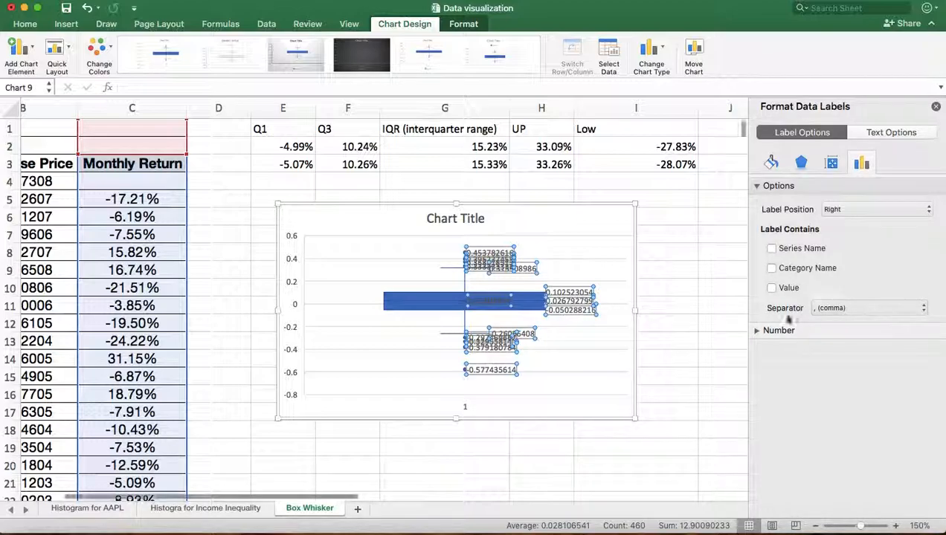
click(776, 332)
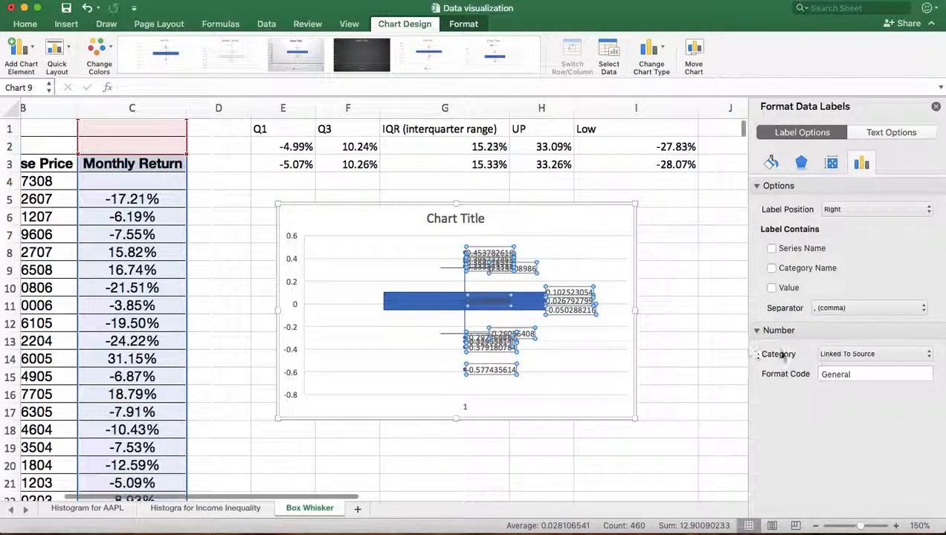
click(928, 356)
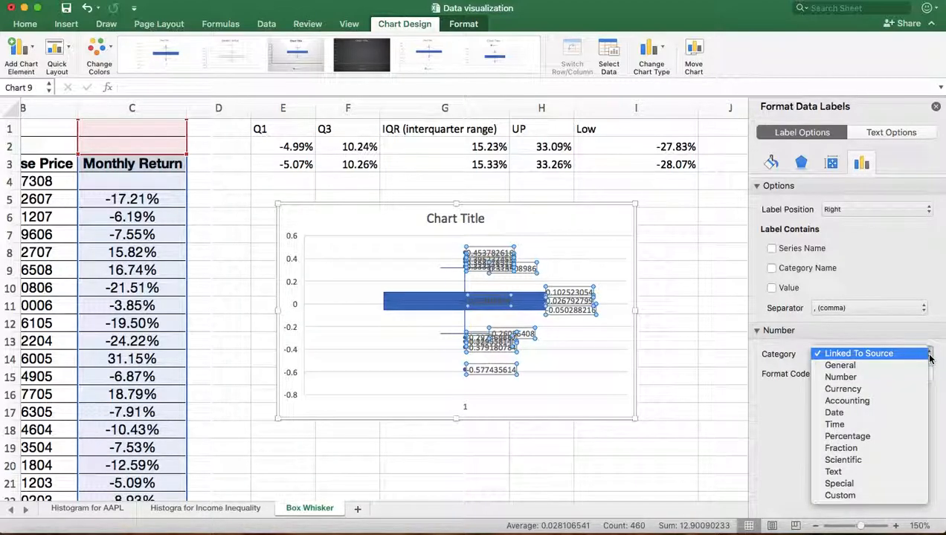
click(853, 447)
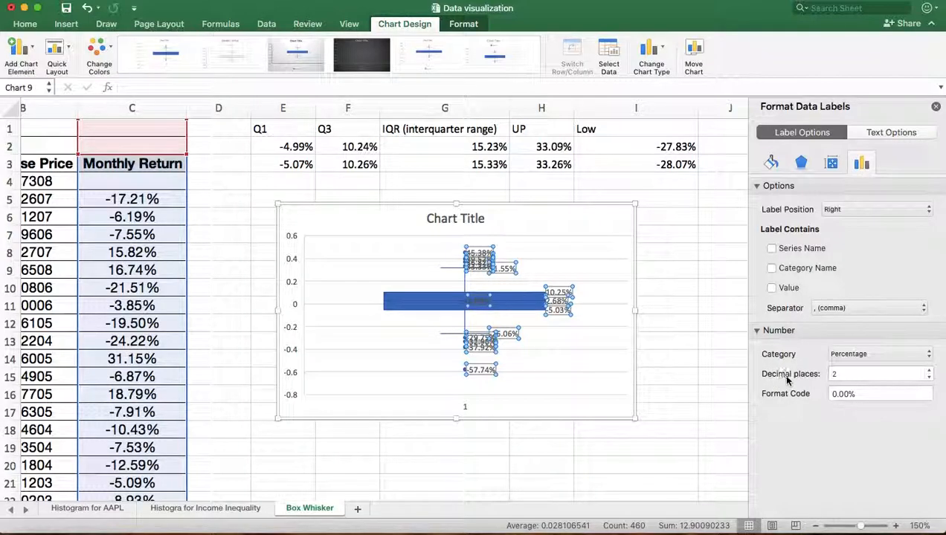
click(599, 353)
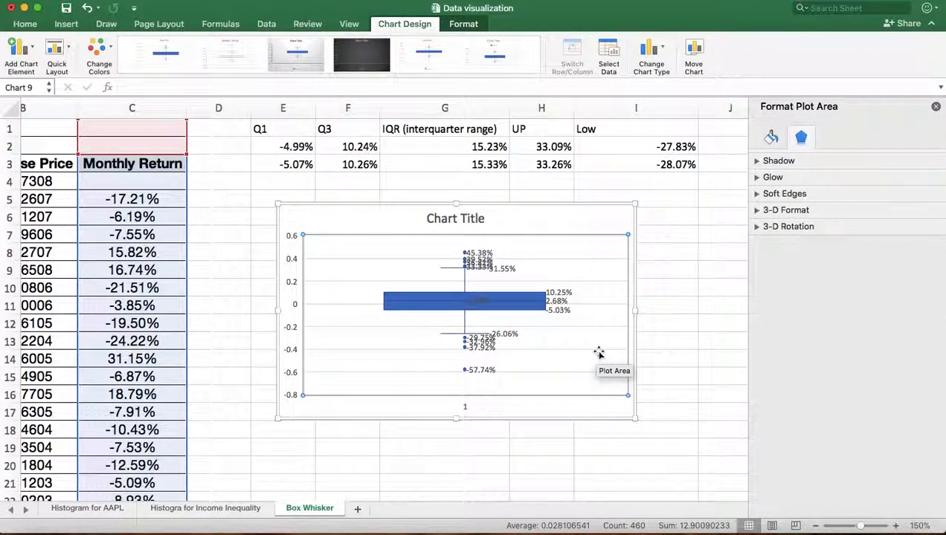
Enlarge the chart to span about columns E to K and rows 3 to 20, and close the formatting pane.
drag(636, 202, 701, 158)
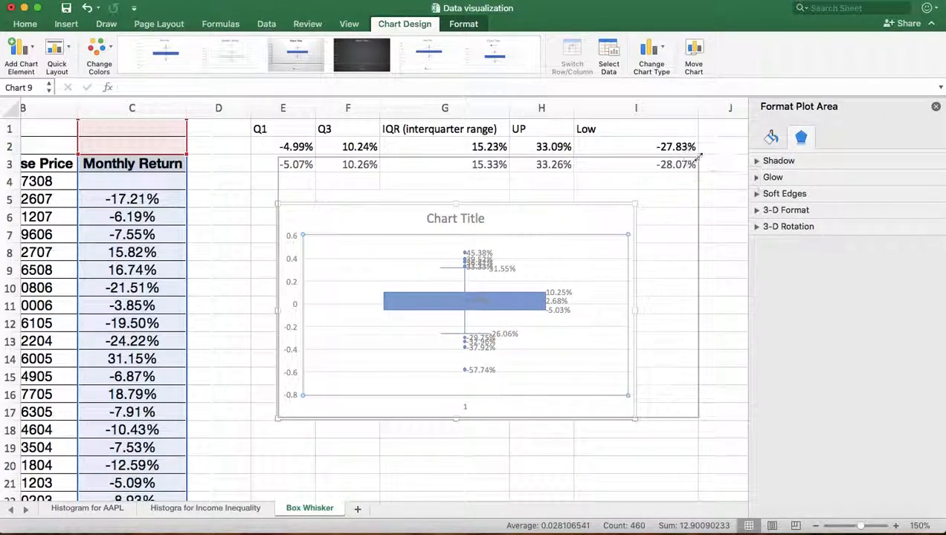
click(936, 106)
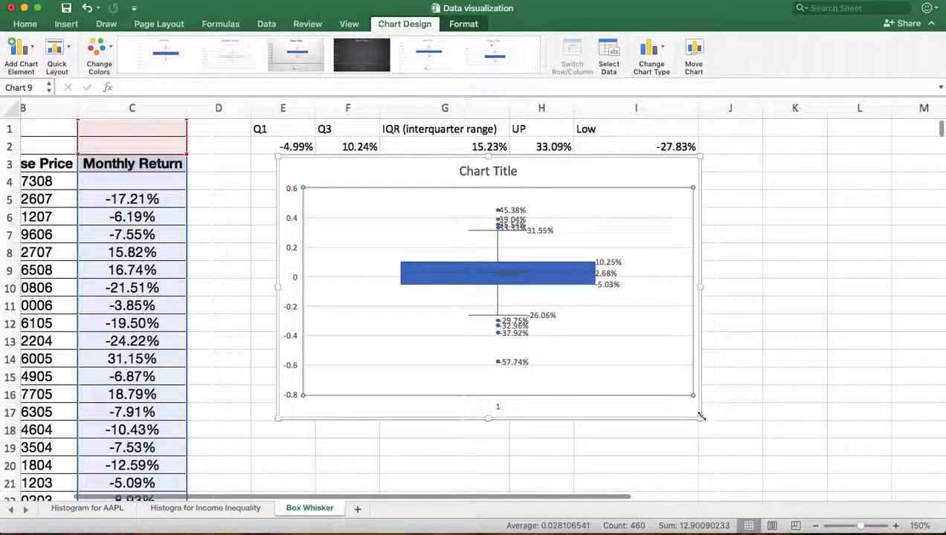
drag(700, 419, 834, 472)
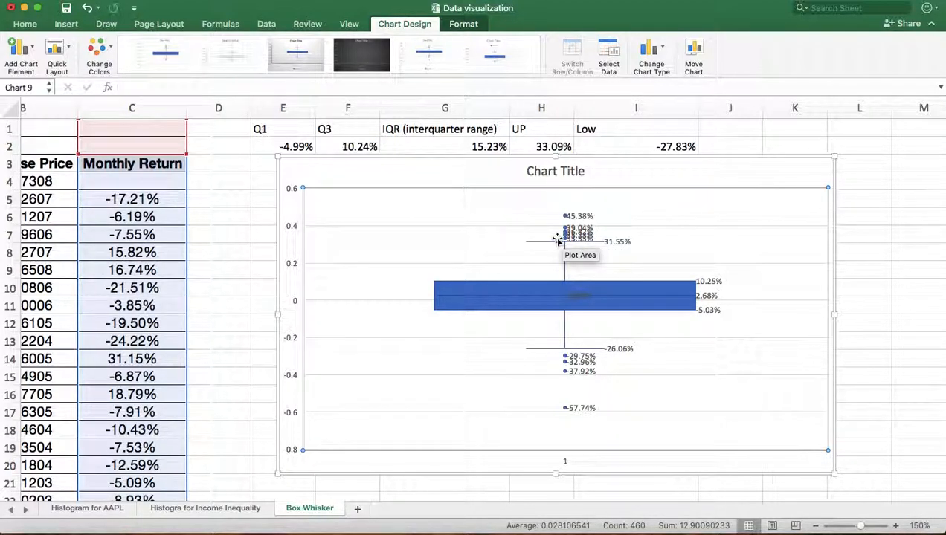
Delete the overlapping 39.04% data label among the upper outliers.
mouse_move(568, 235)
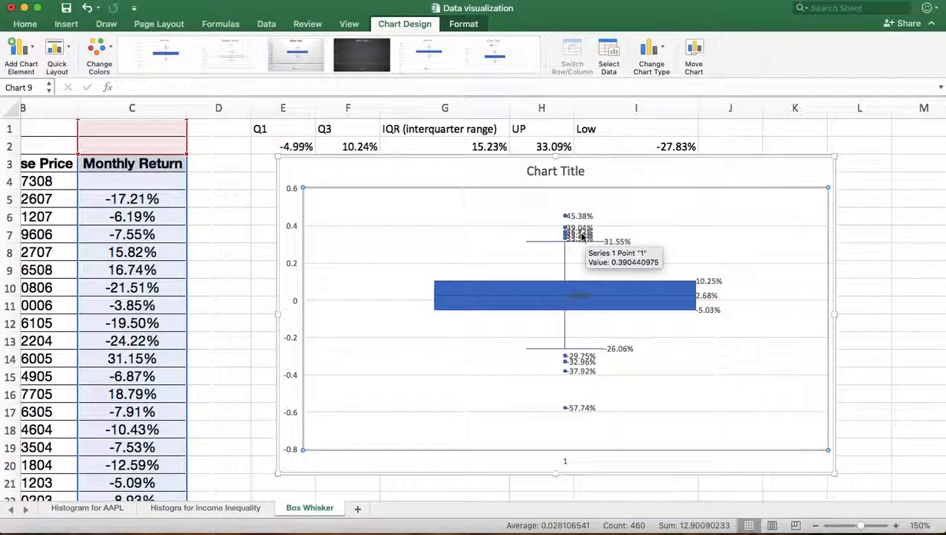
click(582, 235)
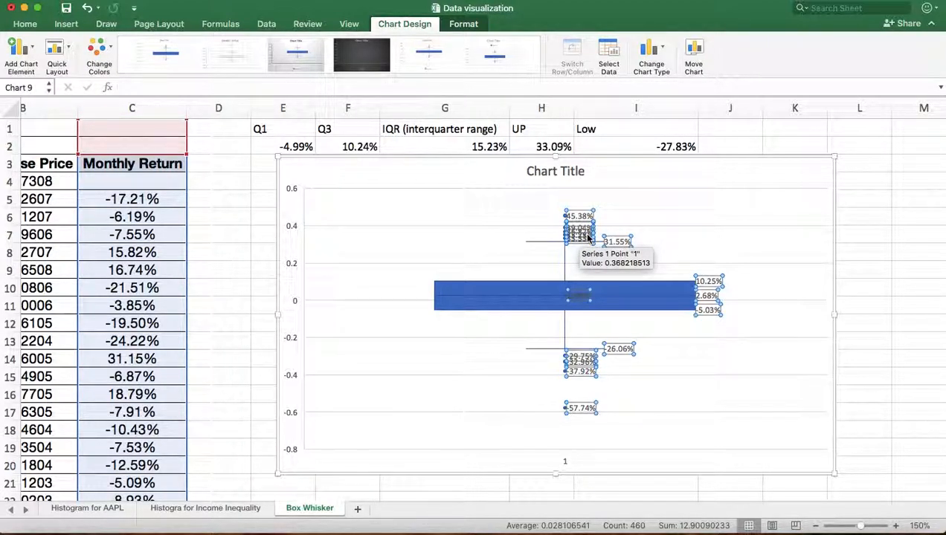
click(589, 237)
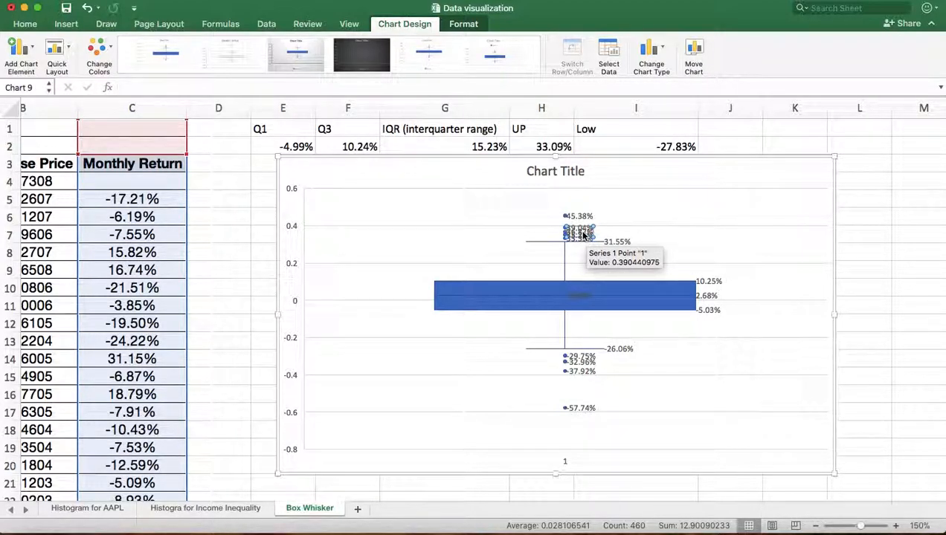
right_click(584, 235)
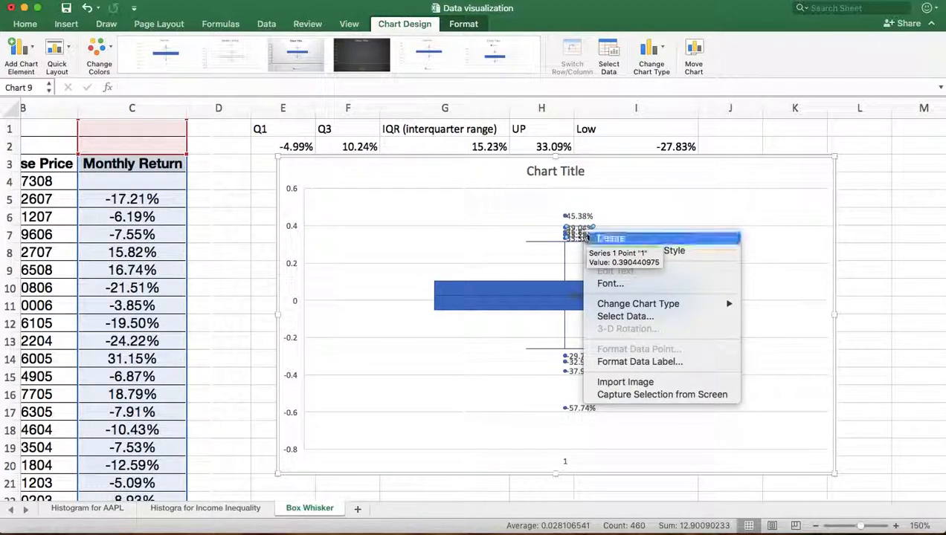
click(607, 238)
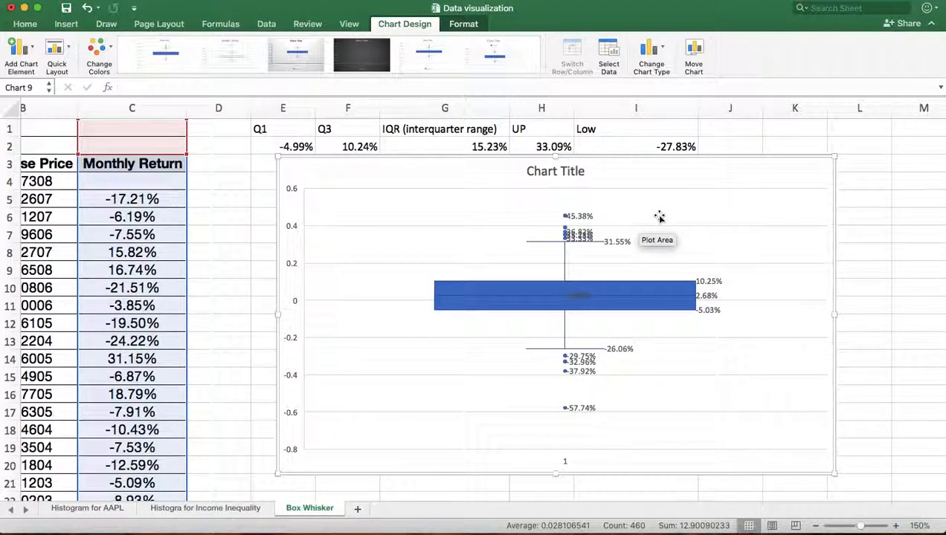
Delete the overlapping -29.75% data label among the lower outliers.
click(585, 367)
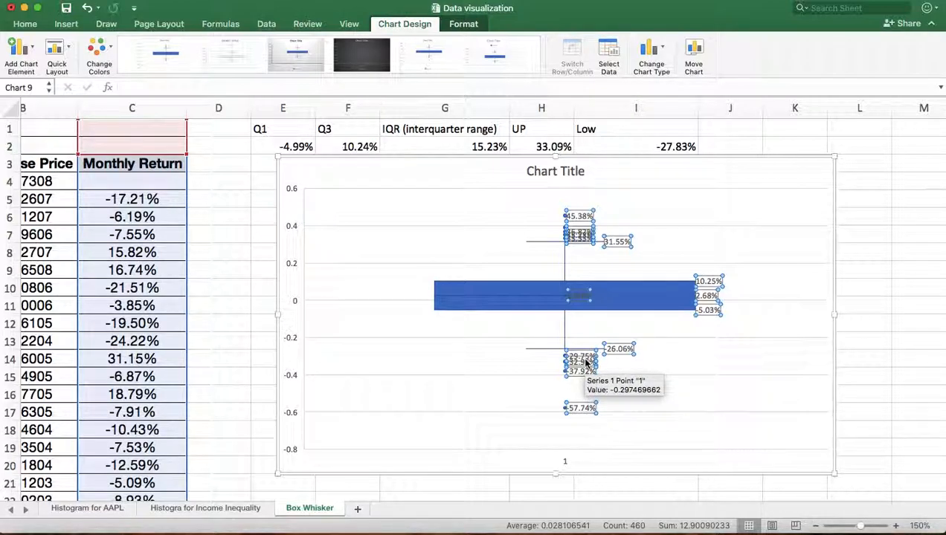
click(586, 362)
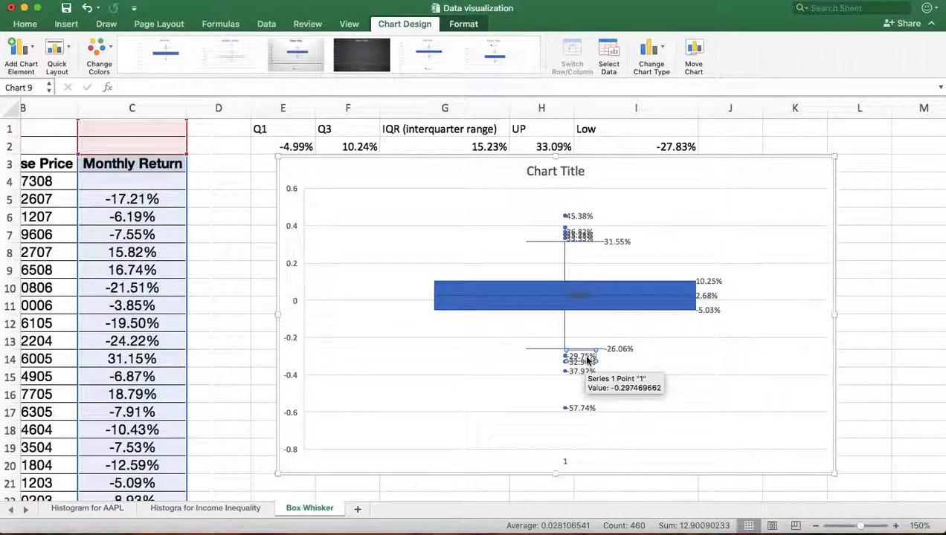
right_click(588, 360)
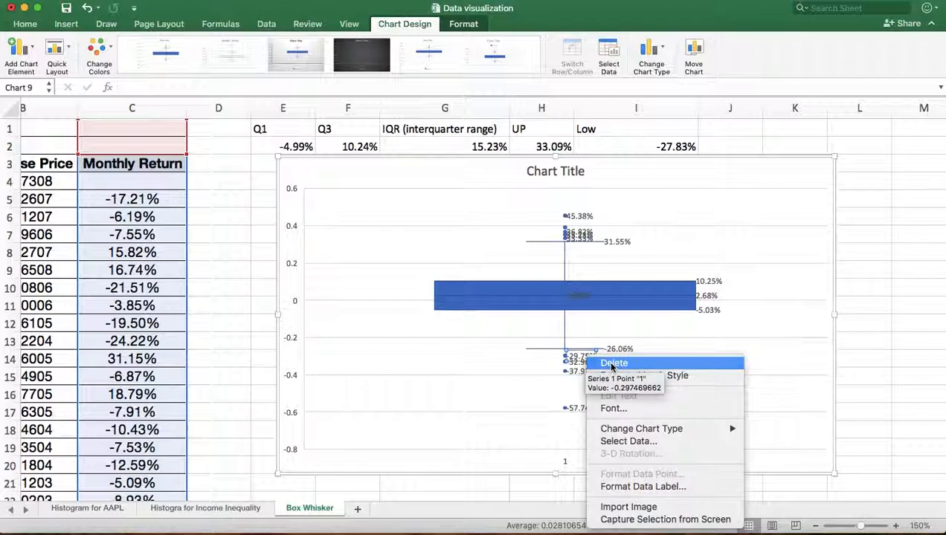
click(611, 364)
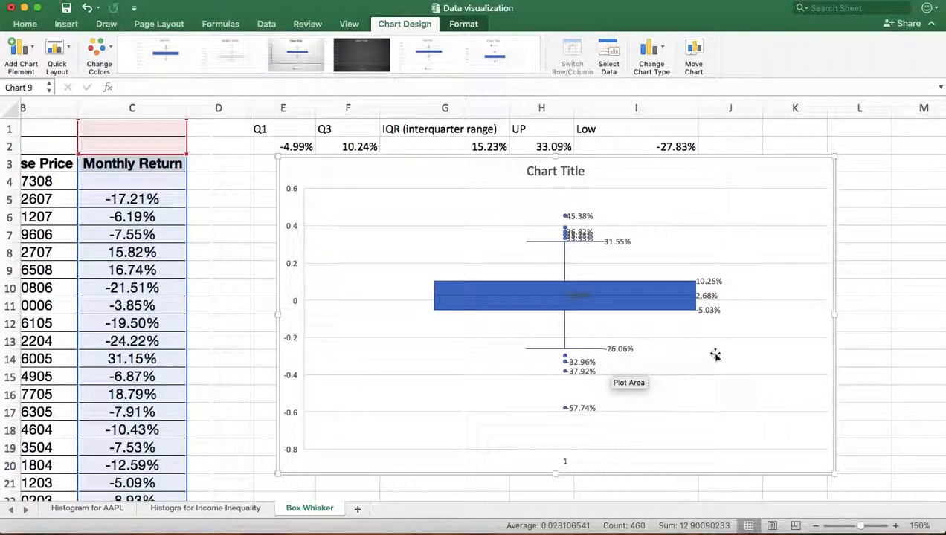
Replace the chart title text with AAPL.
right_click(562, 170)
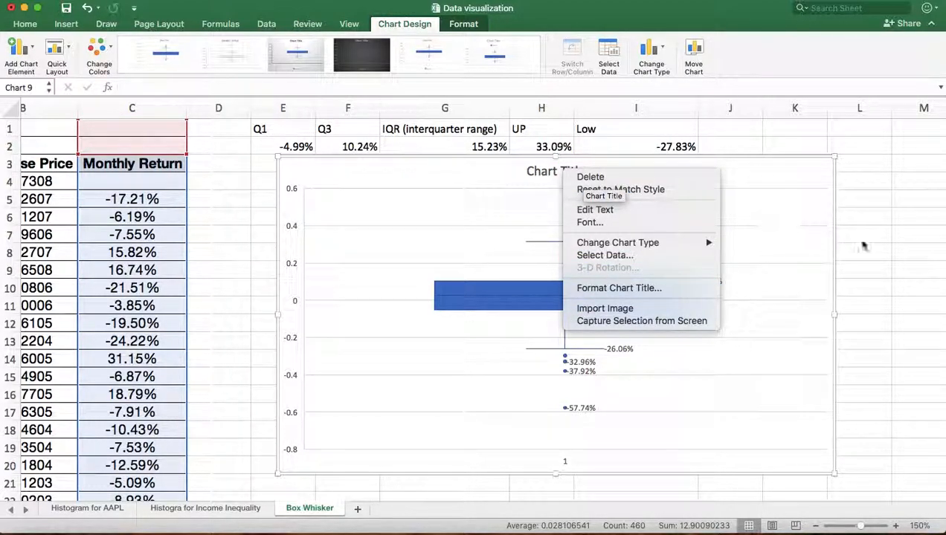
click(878, 246)
click(542, 171)
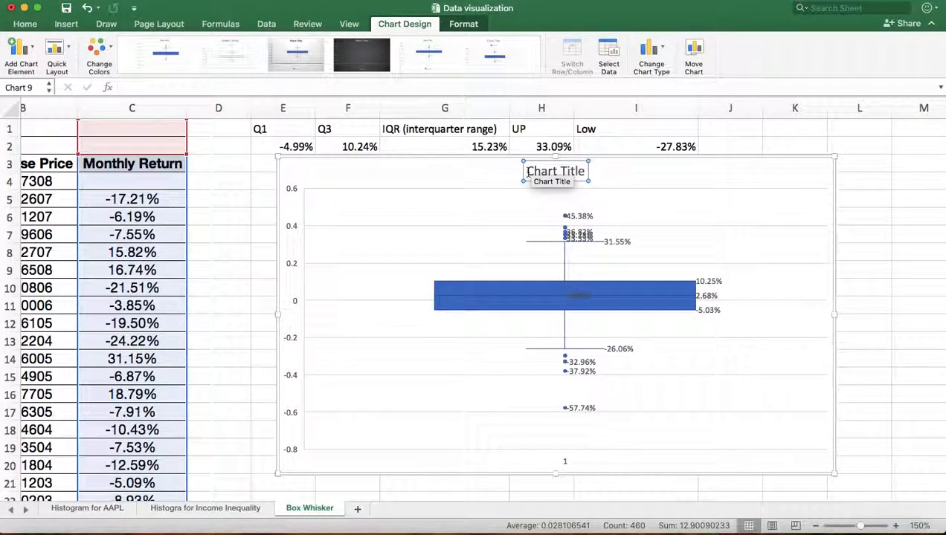
drag(540, 171, 594, 172)
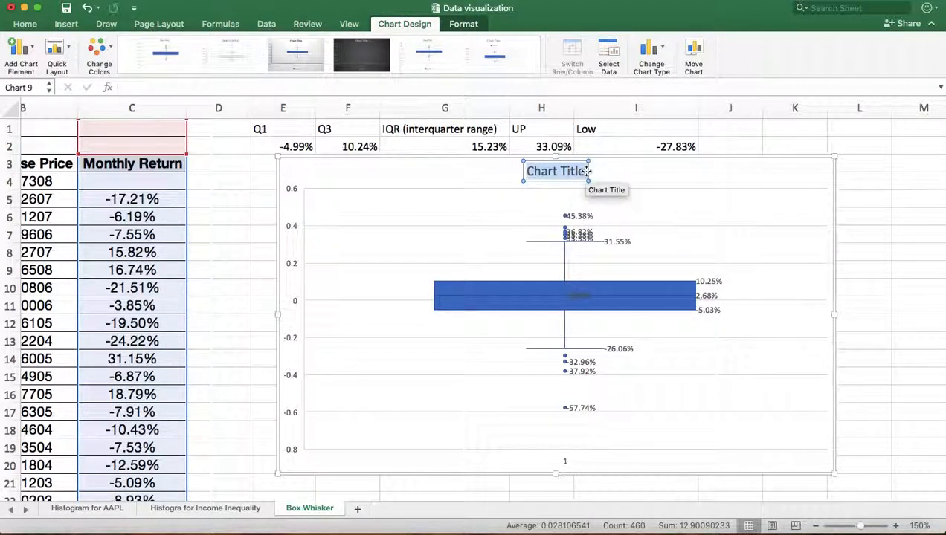
key(BackSpace)
text(AAP)
text(L)
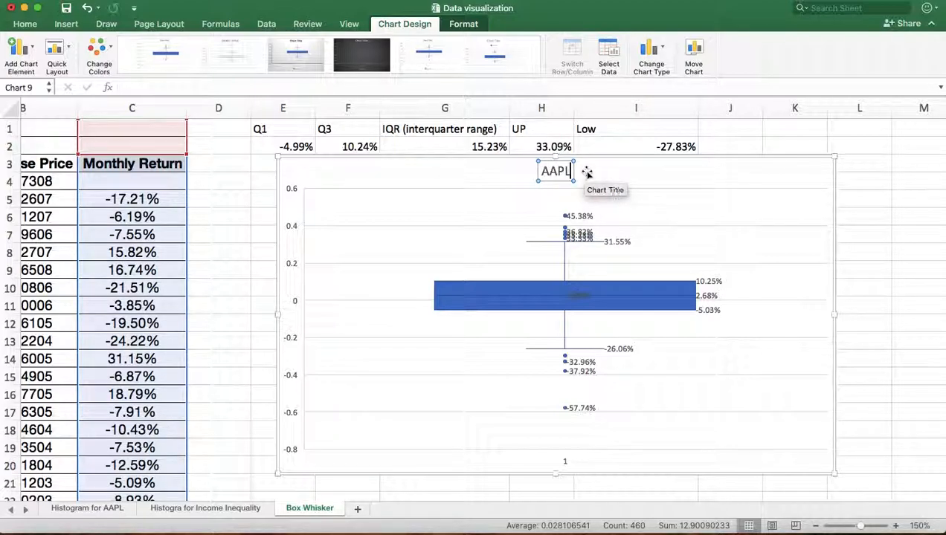
click(894, 259)
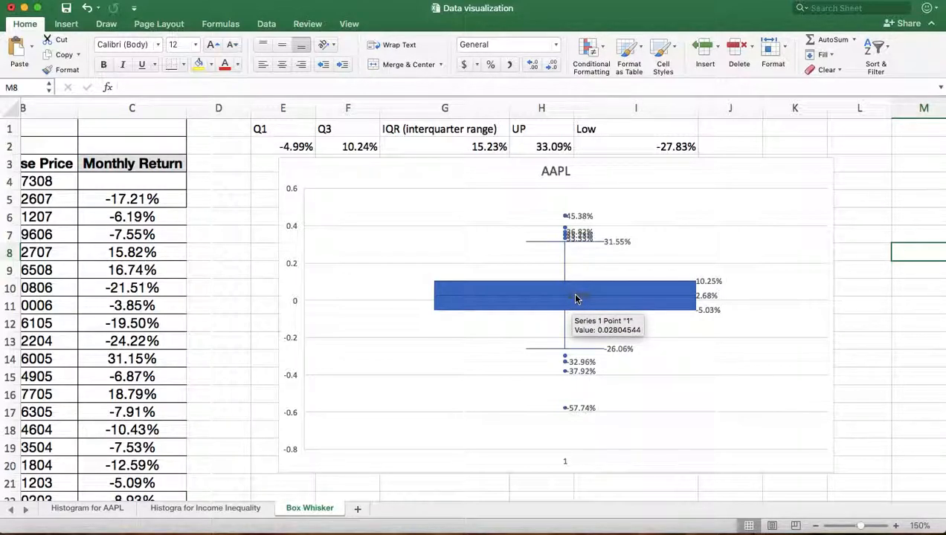
Delete the 2.68% data label beside the box.
click(706, 297)
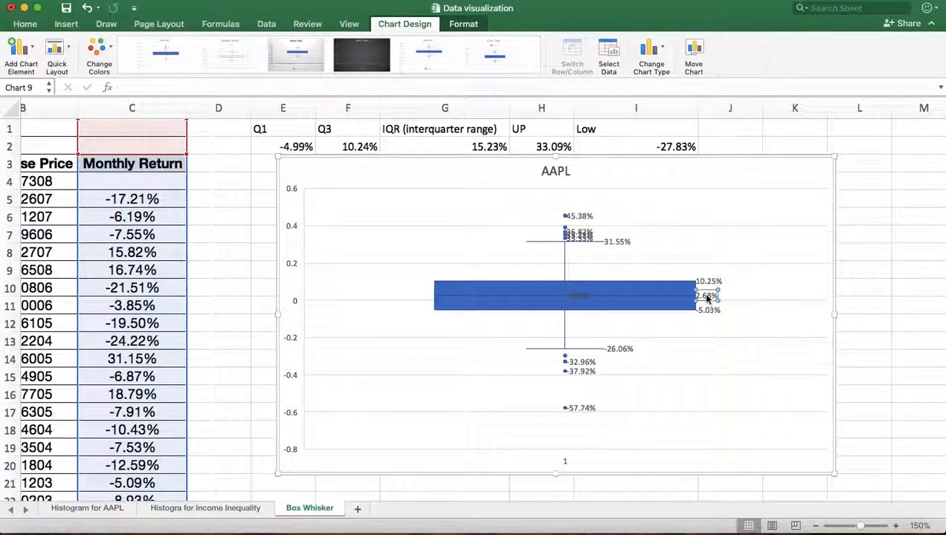
right_click(706, 298)
click(725, 301)
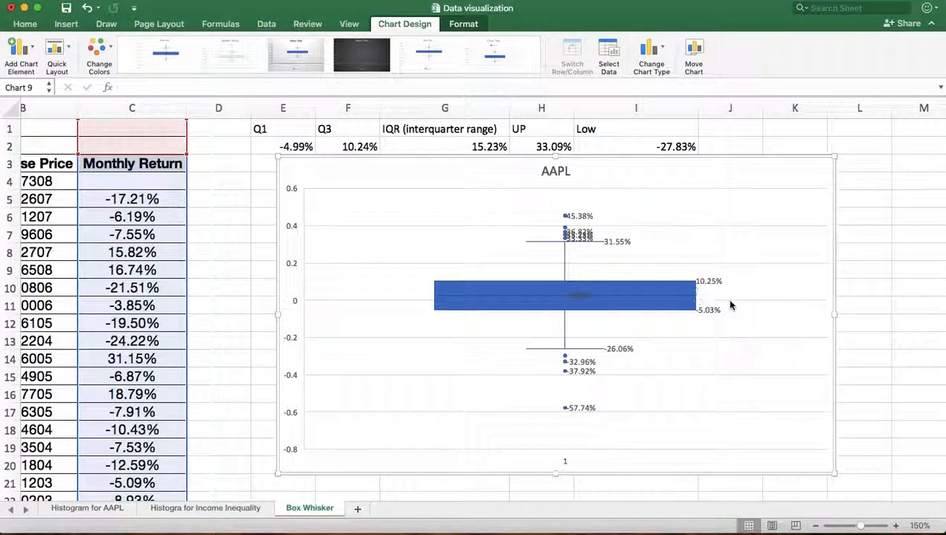